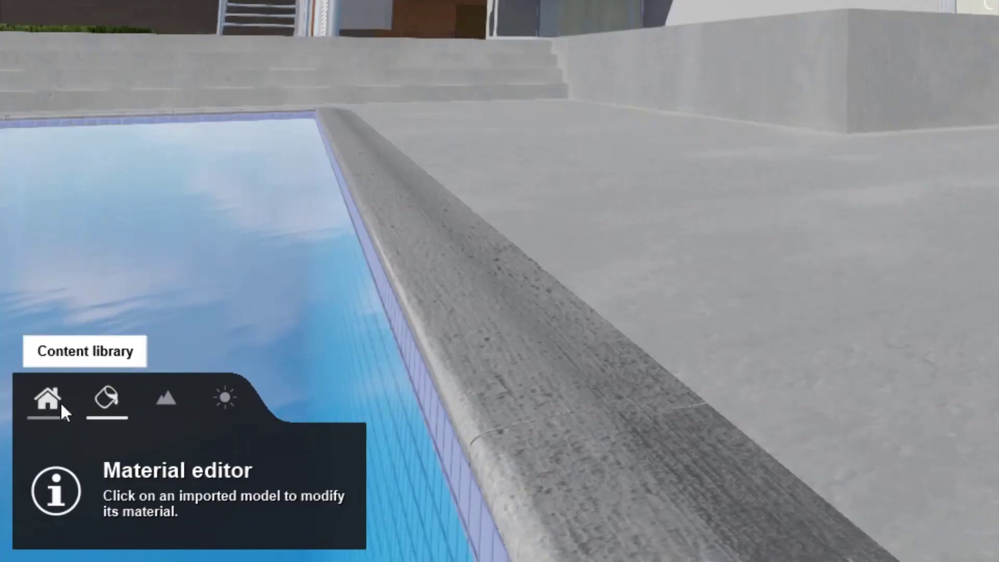
Step: Browse the Nature library's tree, palm, grass and plant categories, looking through the first pages of plants
click(61, 406)
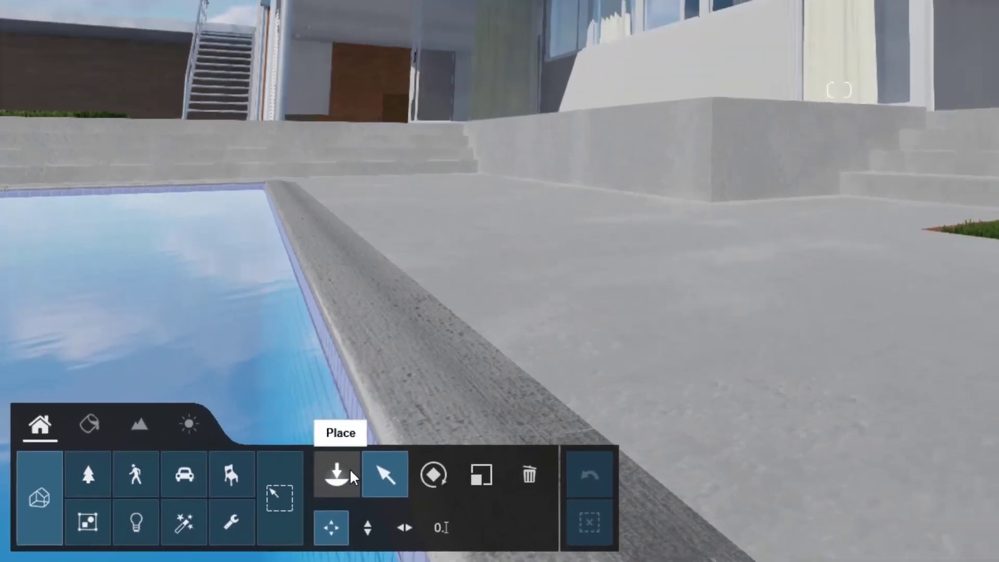
click(417, 453)
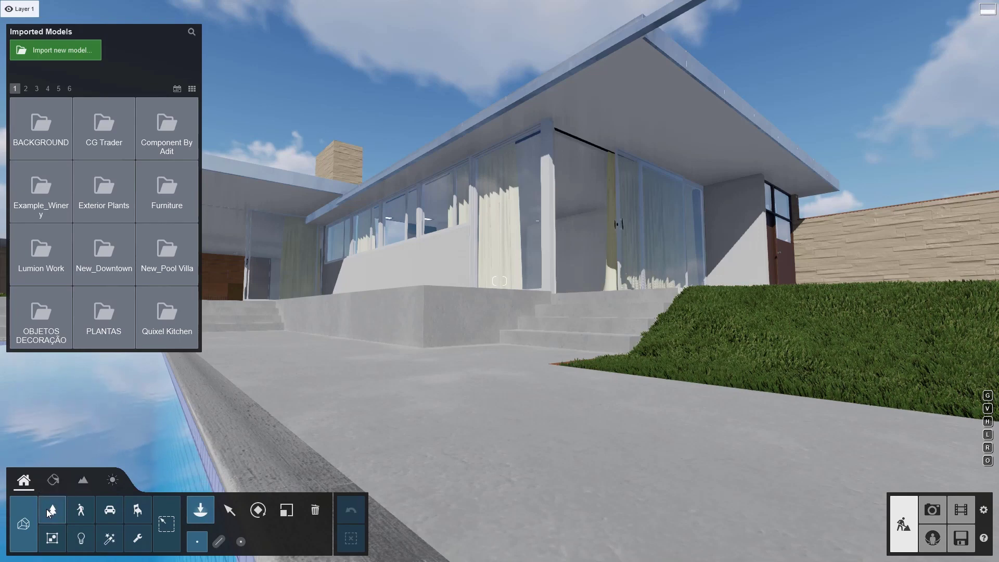
click(50, 512)
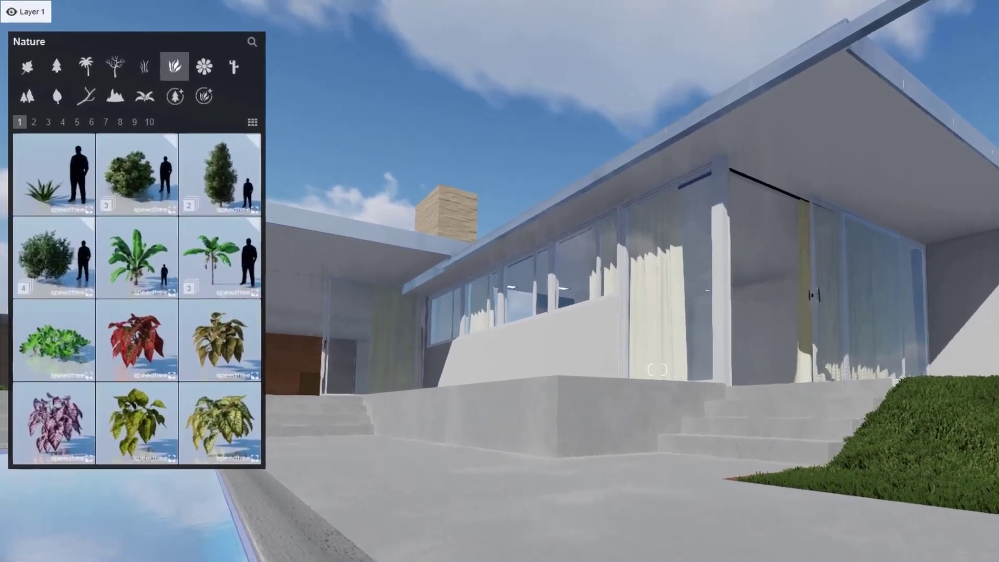
click(21, 51)
click(70, 77)
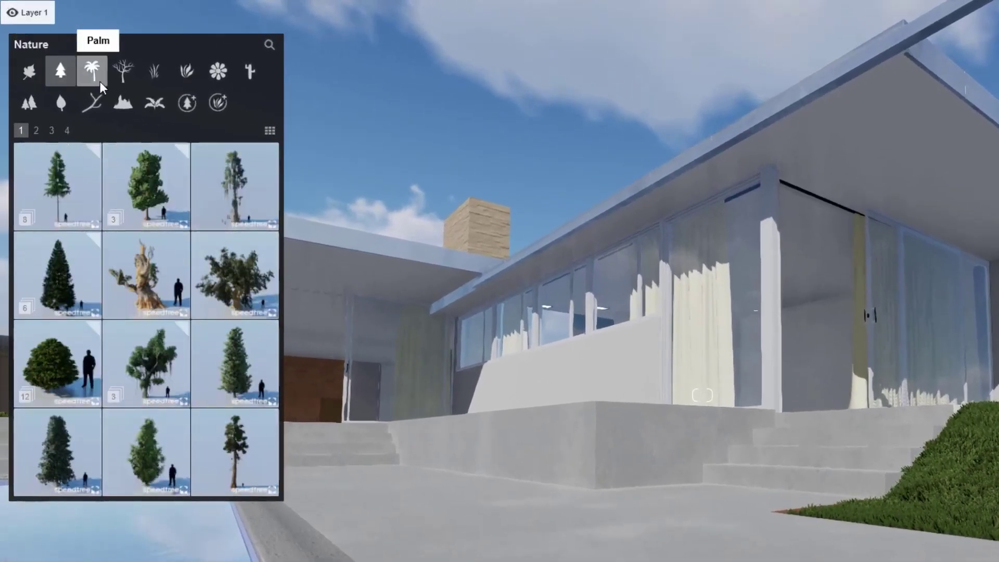
click(94, 76)
click(125, 75)
click(158, 81)
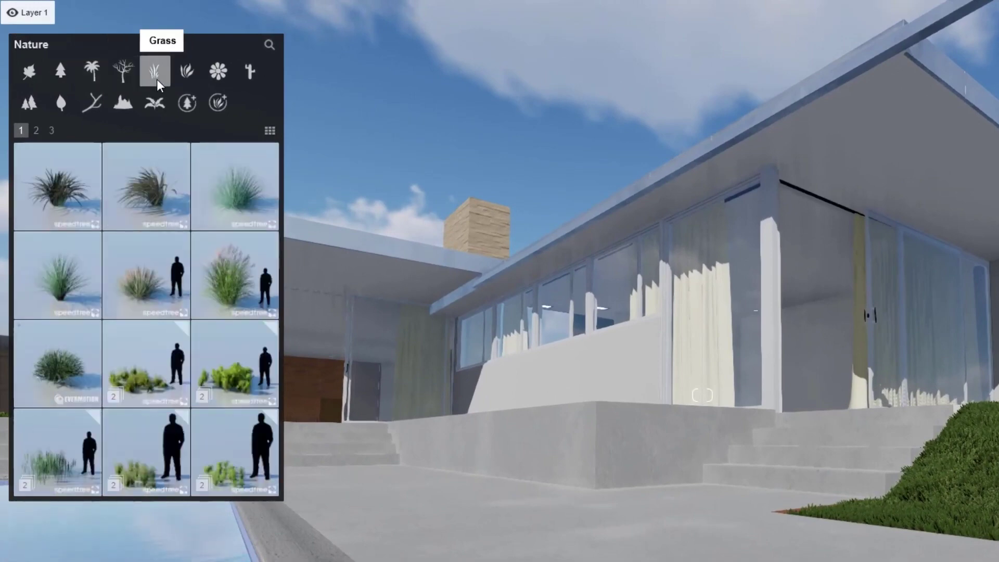
click(198, 80)
click(38, 131)
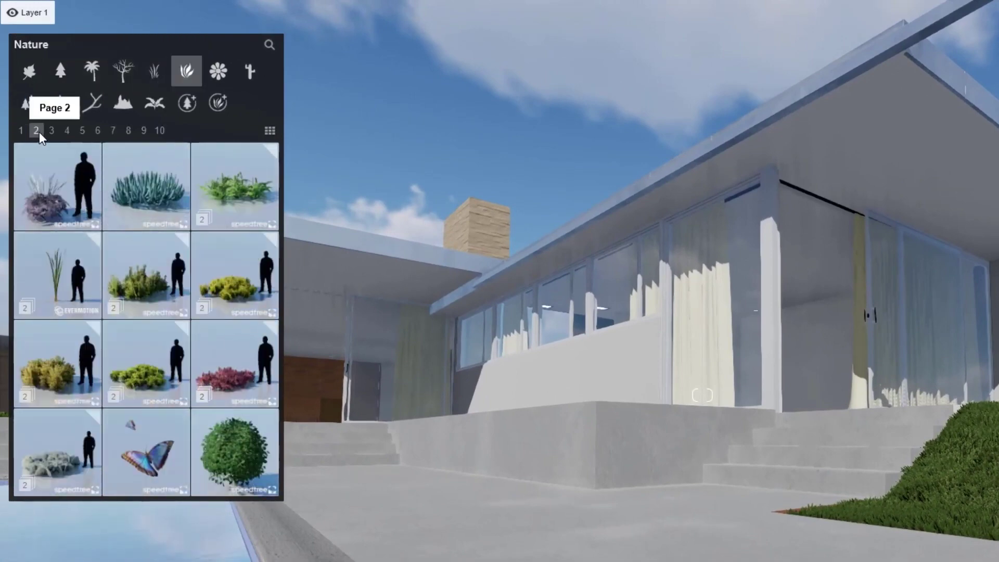
click(52, 131)
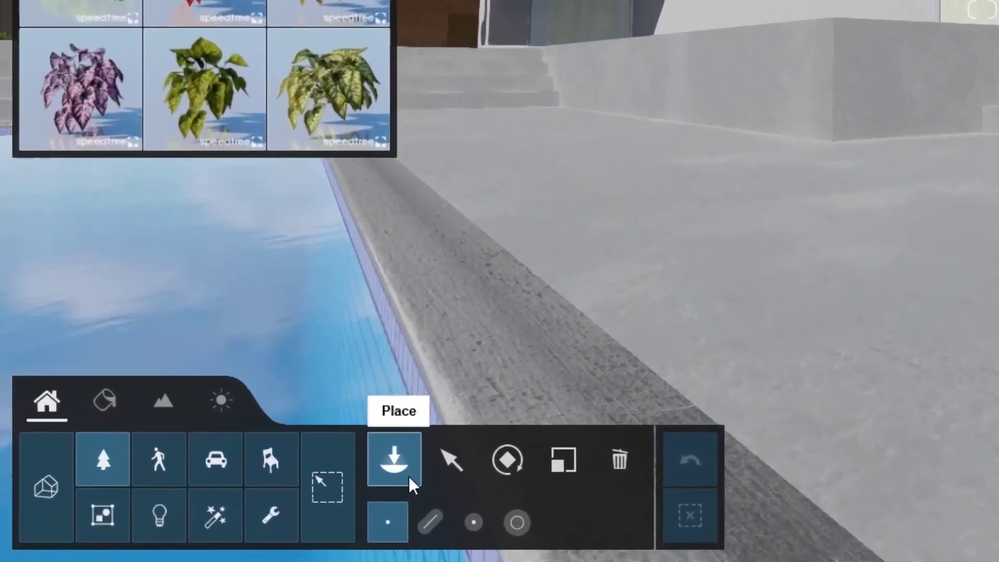
Step: Go through the select, rotate, scale and delete object modes and return to placement mode
click(460, 472)
click(522, 475)
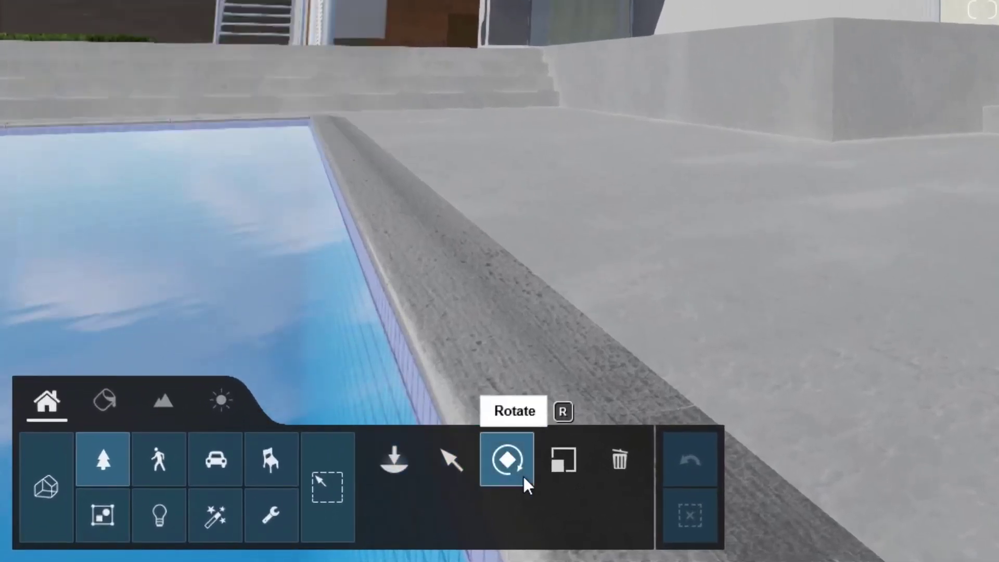
click(582, 476)
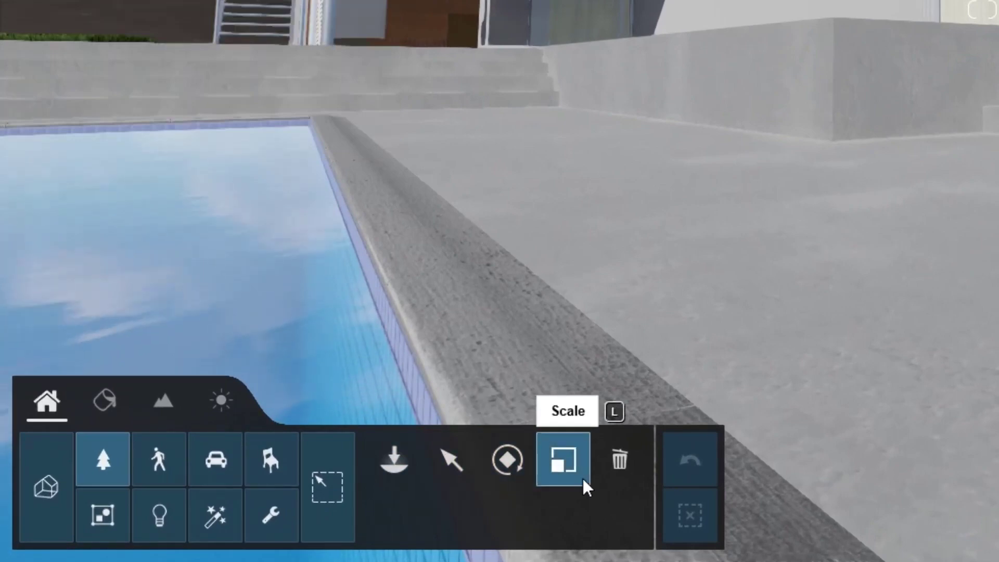
click(630, 480)
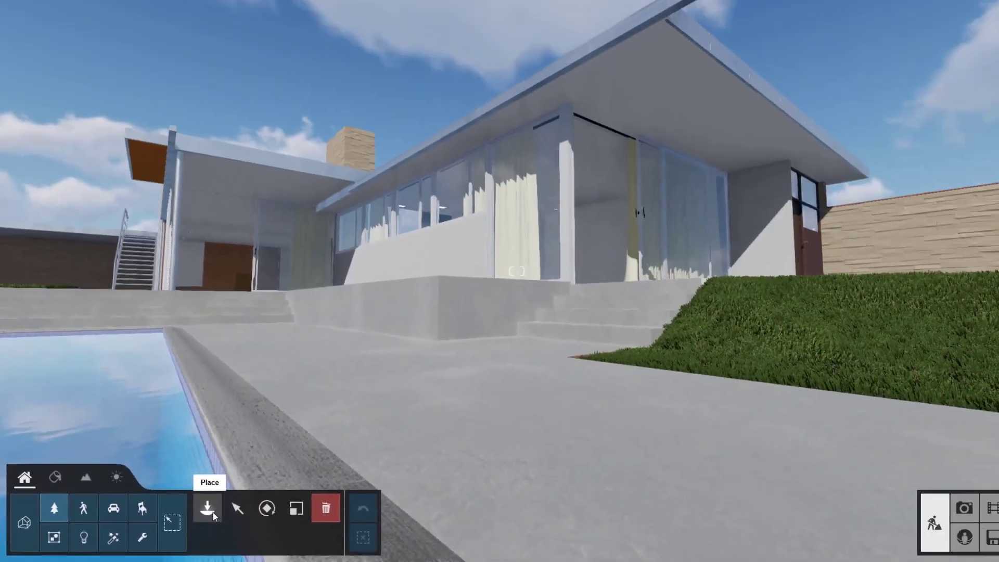
click(398, 466)
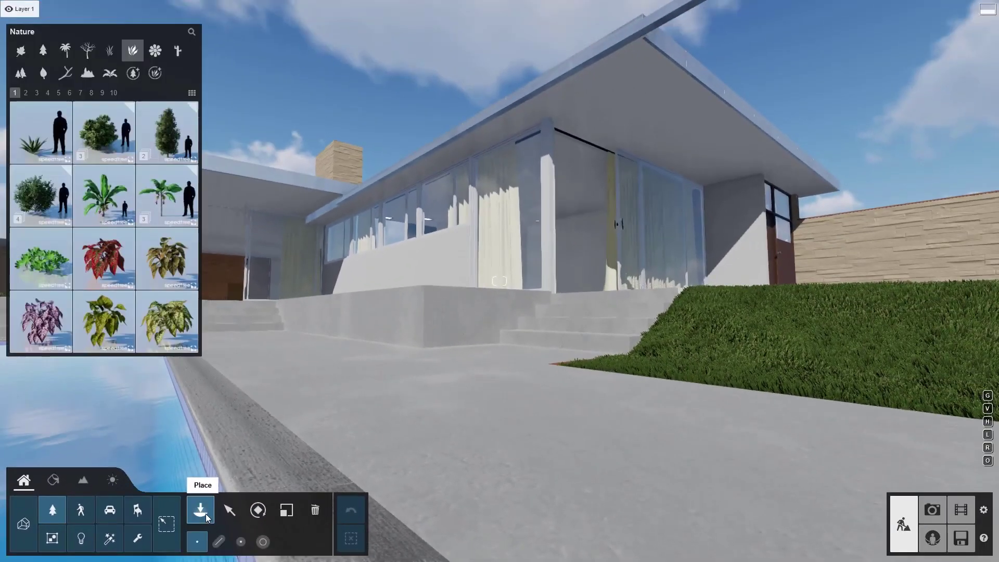
Step: Place the Chalk drawing 001 a decal on the concrete terrace beside the pool
click(110, 538)
click(49, 76)
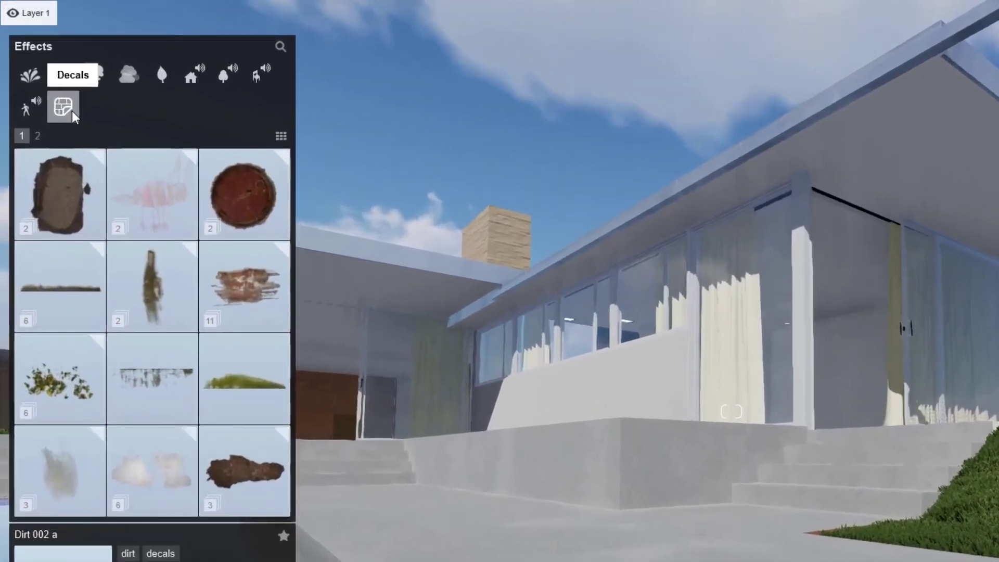
click(157, 210)
click(157, 215)
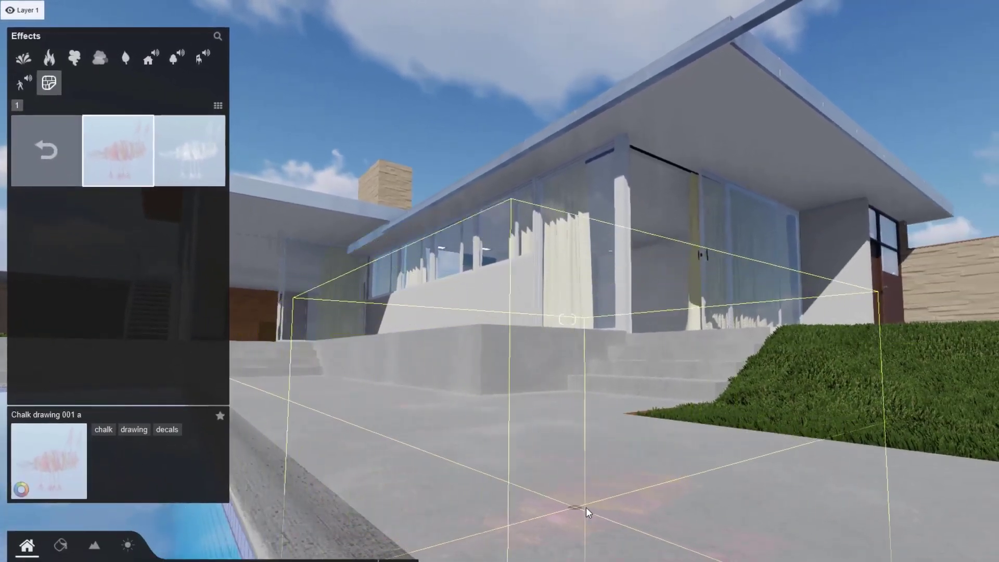
click(610, 479)
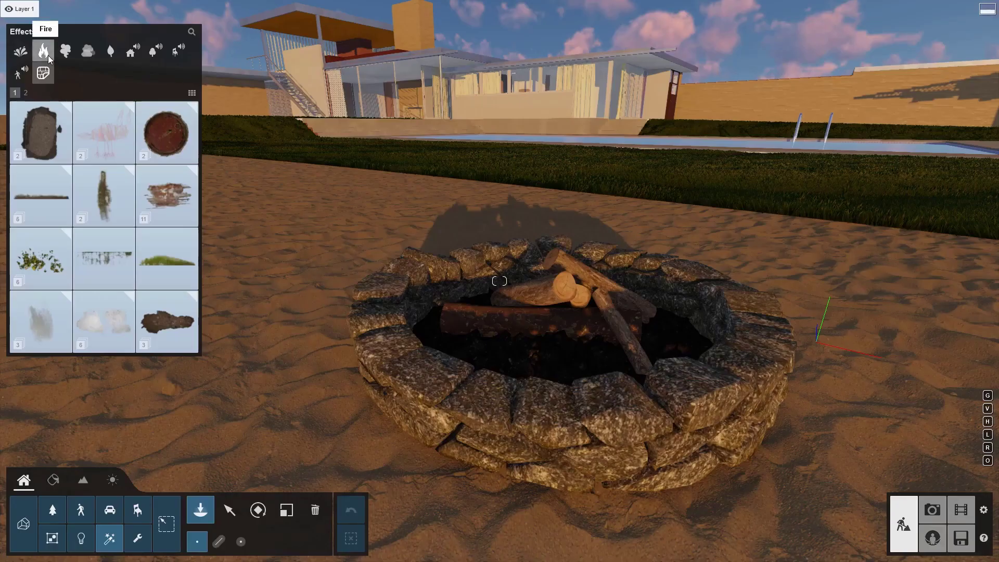
Step: Place the volumetric fire 02 effect over the logs in the stone fire pit
click(49, 58)
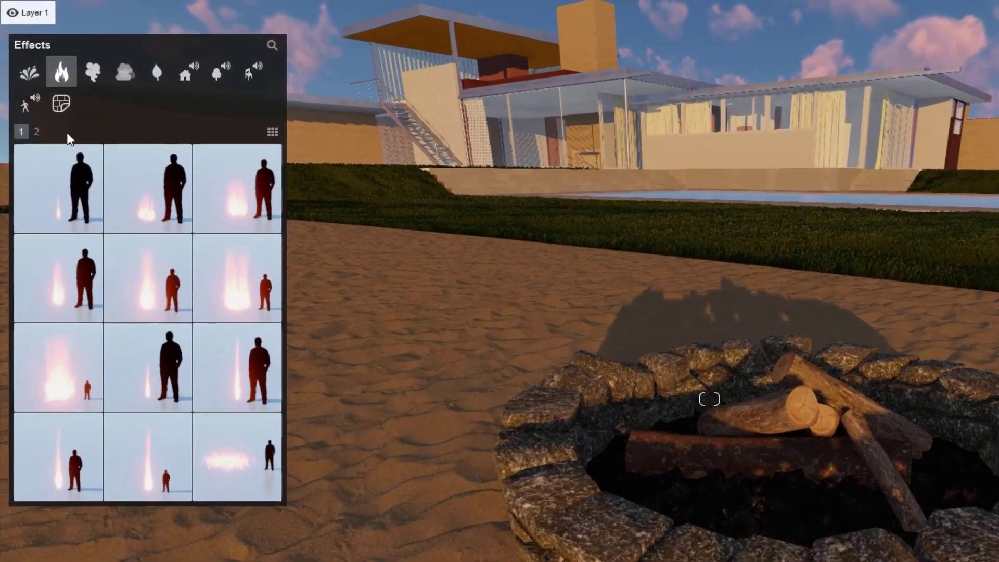
click(37, 133)
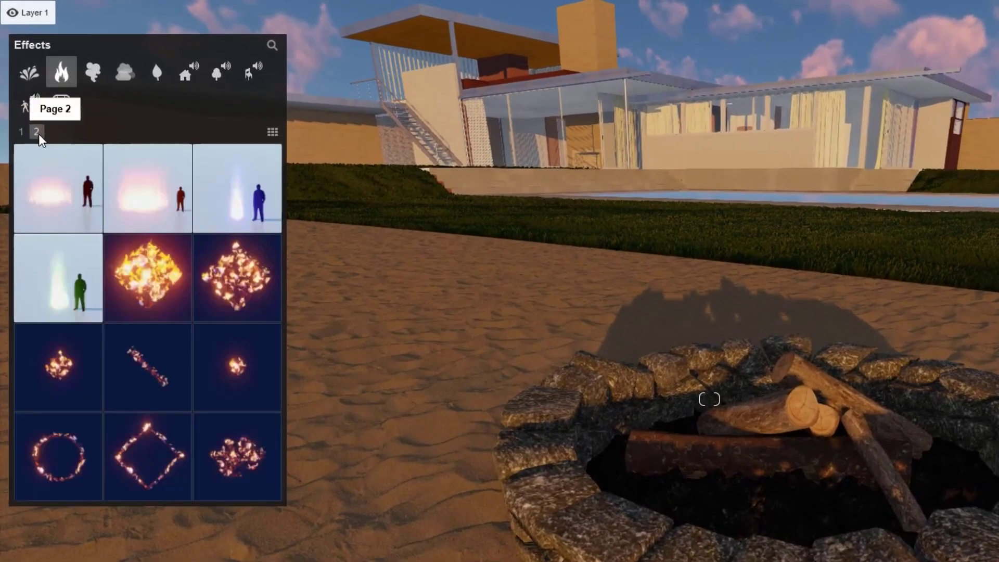
mouse_move(169, 303)
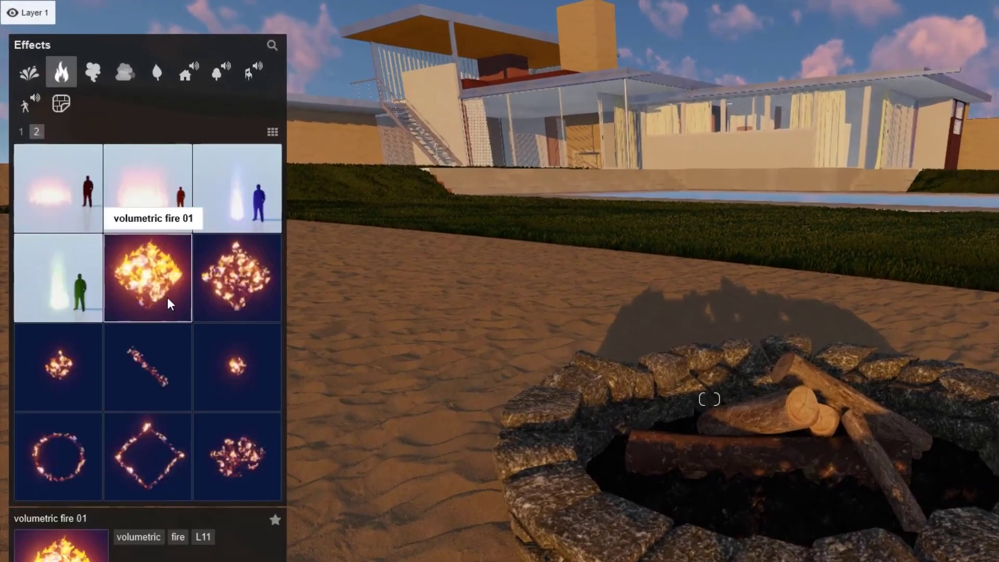
click(242, 311)
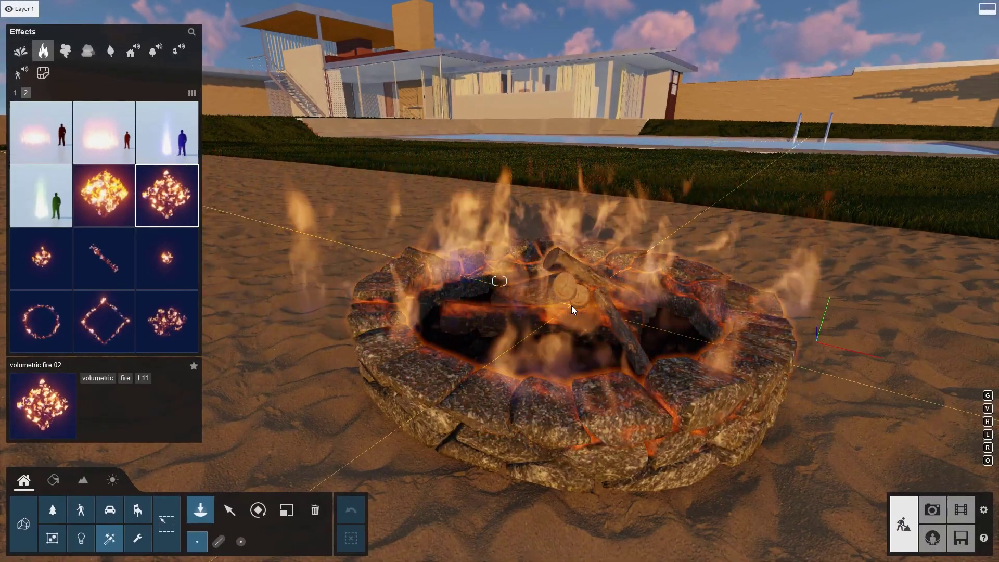
click(572, 304)
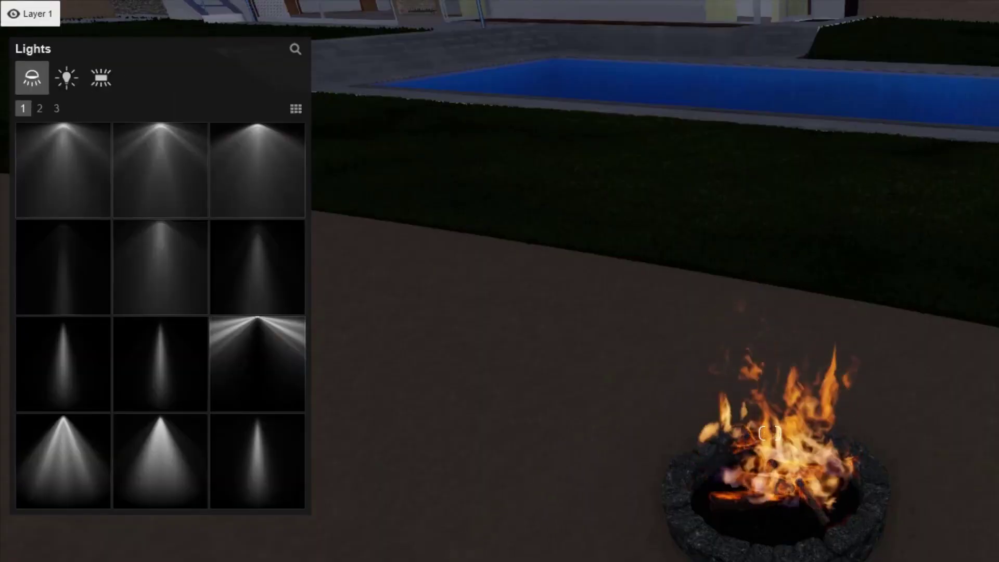
Step: Place an Omni Light above the burning fire pit and adjust its light color
click(66, 81)
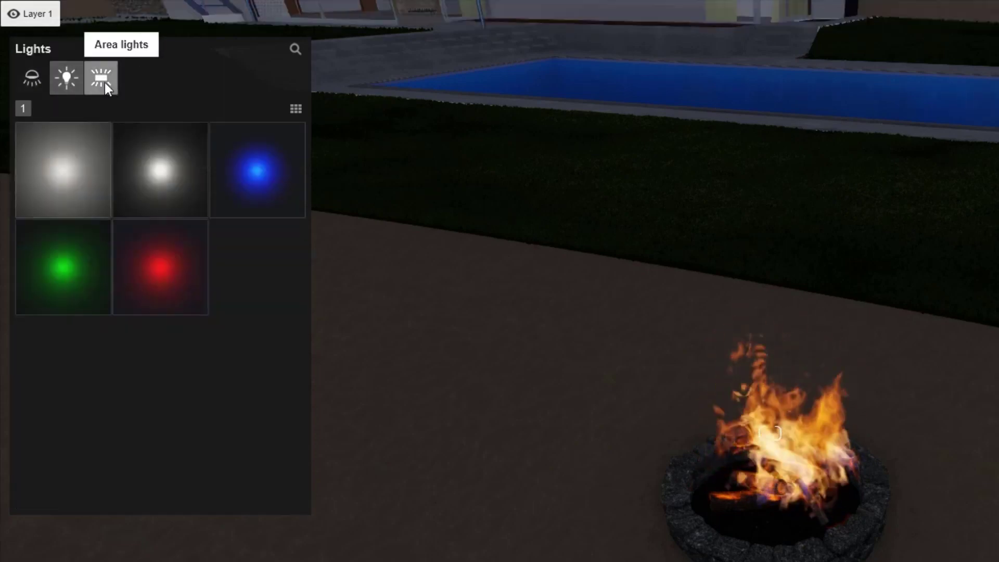
click(102, 81)
click(74, 81)
click(176, 196)
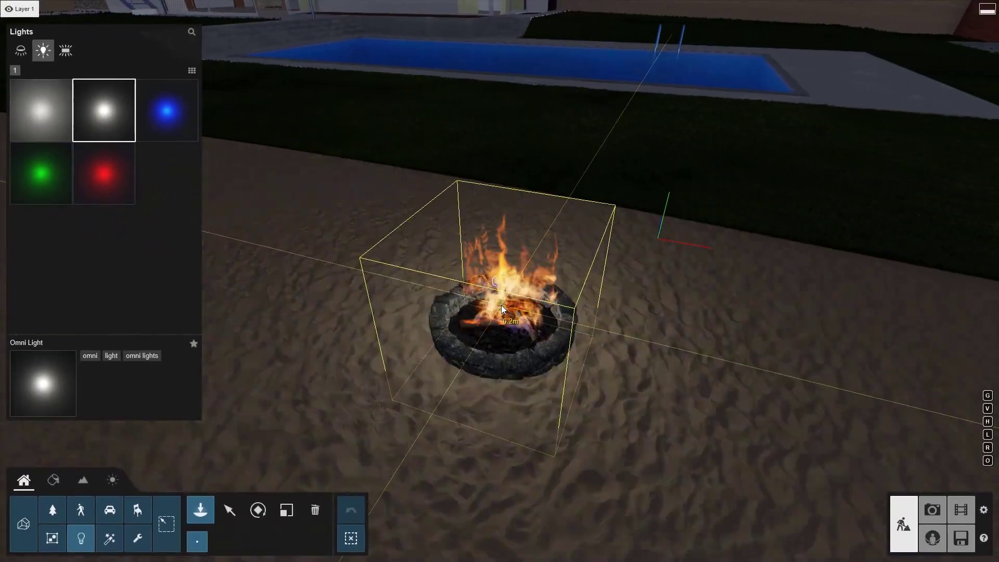
click(501, 305)
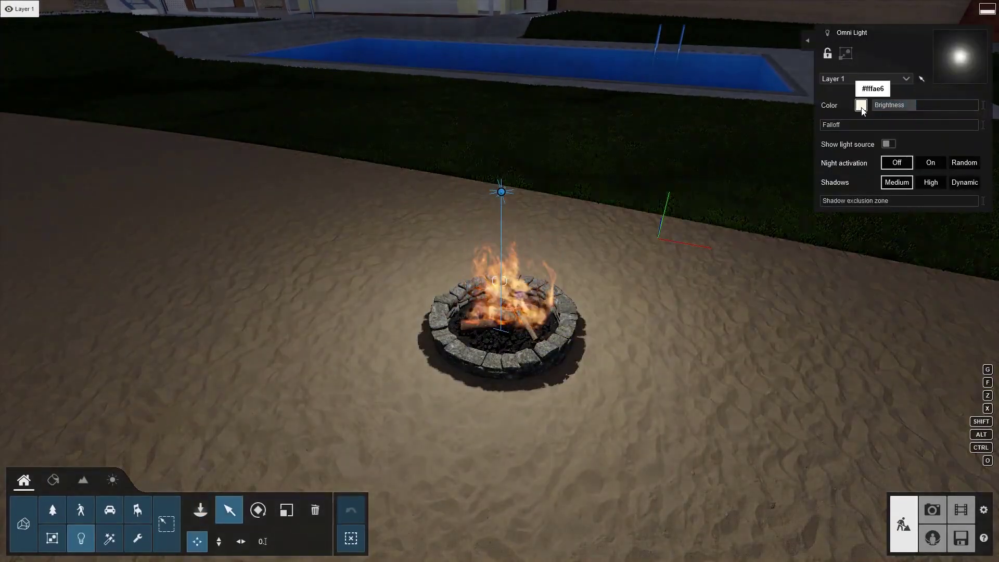
click(860, 105)
drag(788, 136, 790, 151)
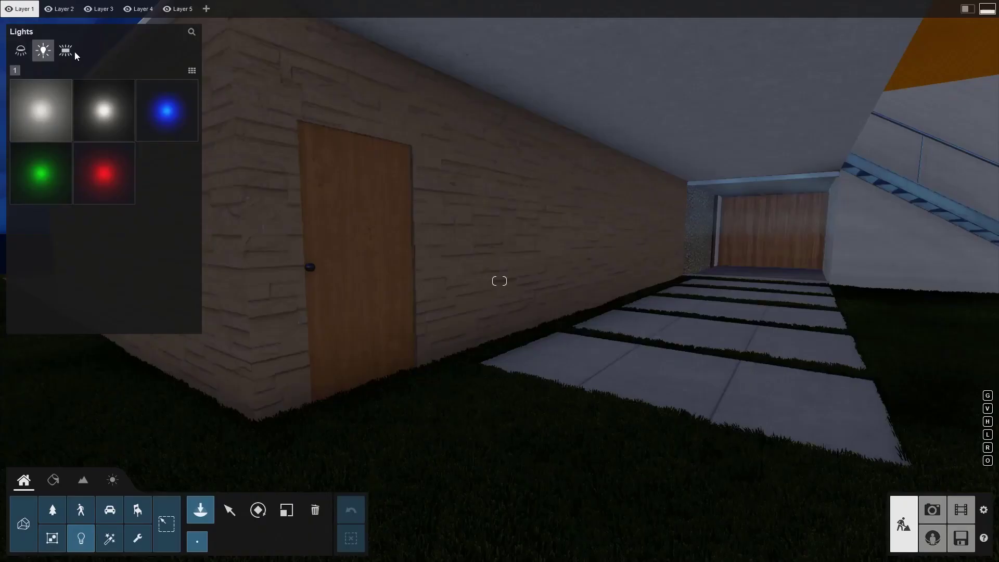
Step: Place a Line Light area light above the paving slabs beside the stone wall
click(65, 50)
click(106, 117)
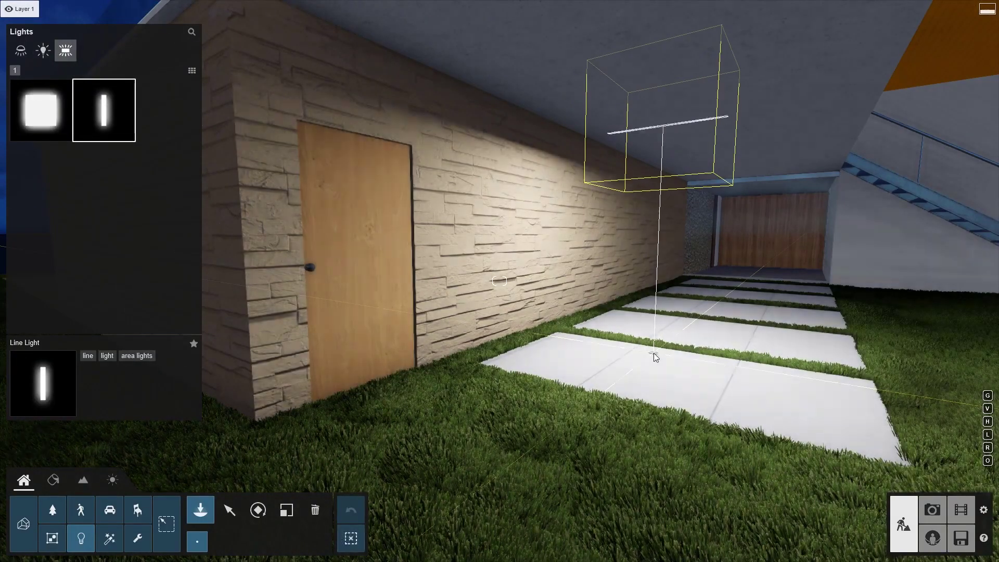
click(654, 353)
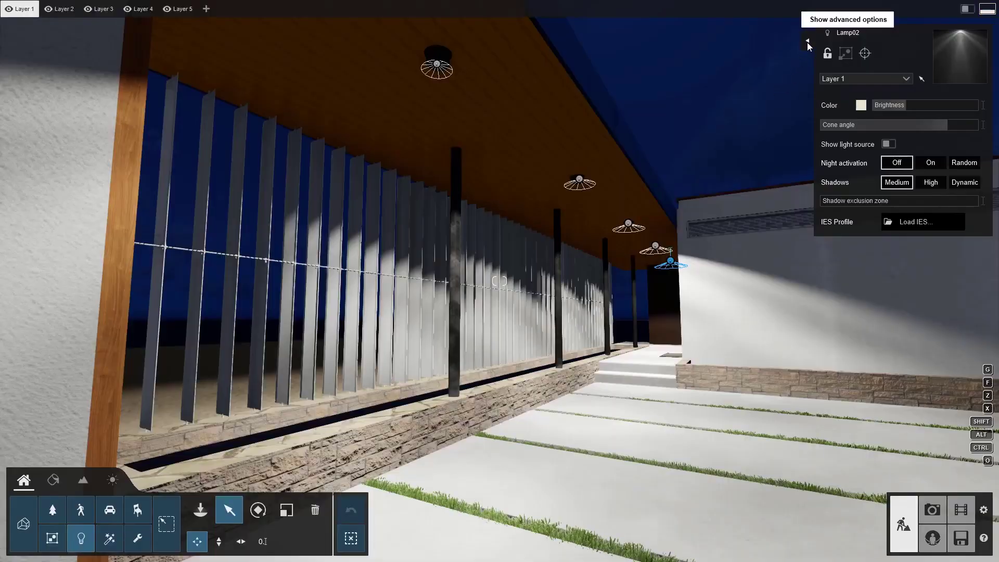
Step: Select all the Lamp02 ceiling lights of the walkway together and adjust their brightness and cone angle
click(807, 41)
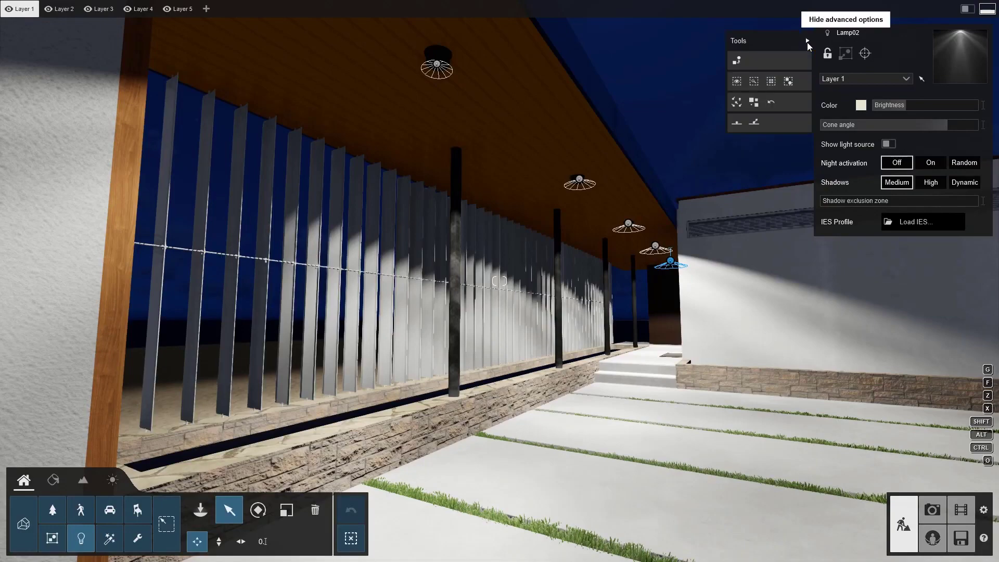
click(771, 86)
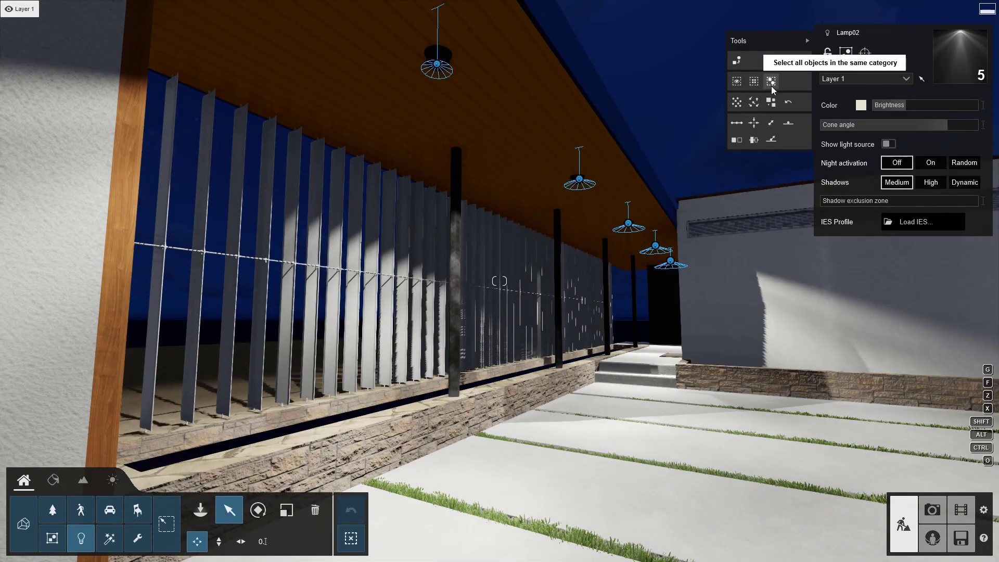
mouse_move(921, 106)
mouse_down()
mouse_move(905, 107)
mouse_move(933, 108)
mouse_up()
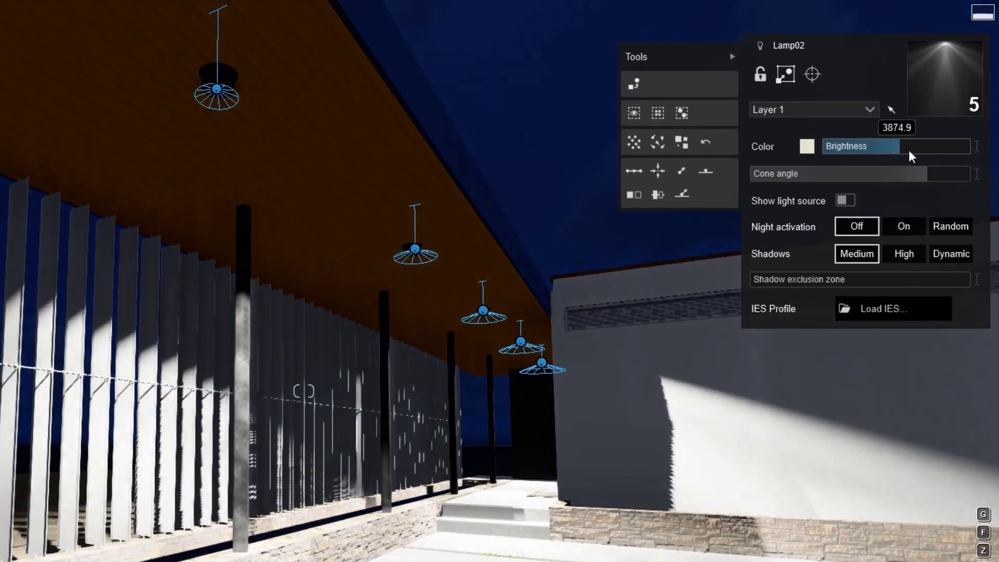
drag(909, 150, 870, 151)
drag(922, 173, 900, 192)
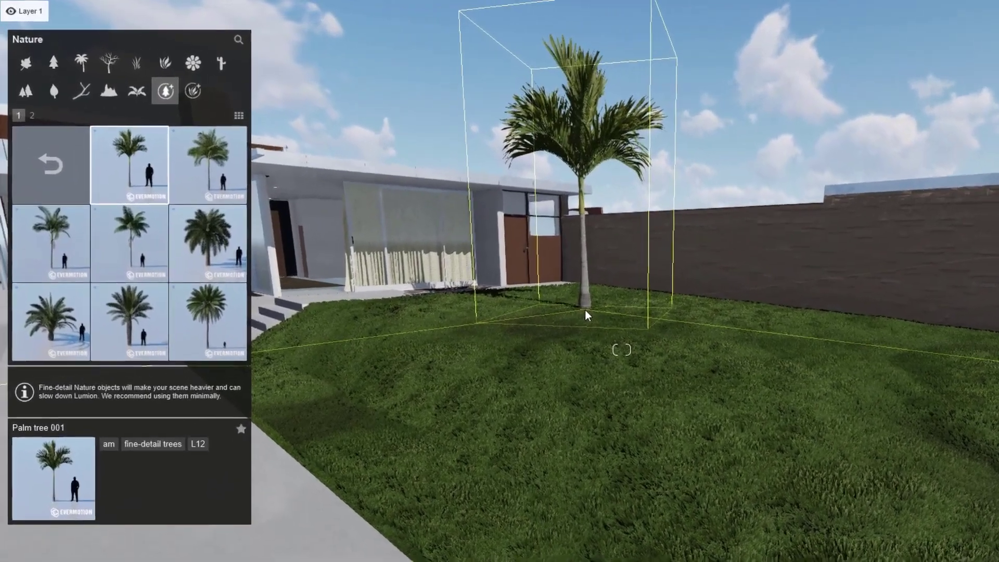
Step: Place the fine-detail Palm tree 001 on the lawn in front of the house
click(492, 259)
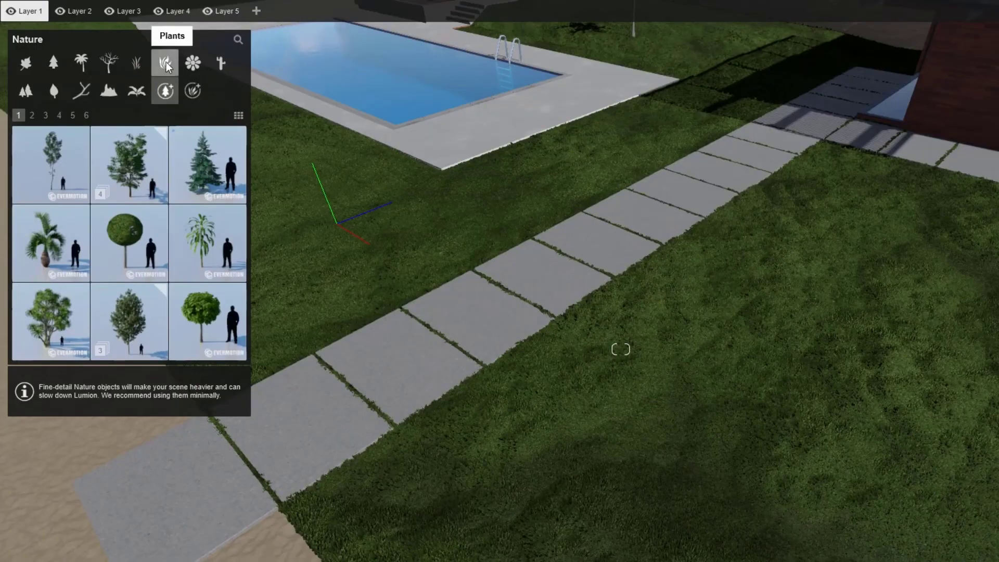
Step: Mass-place American Aloe in a line along the lawn edge of the paving path, bending at the corner beside the dark building
click(166, 64)
click(51, 164)
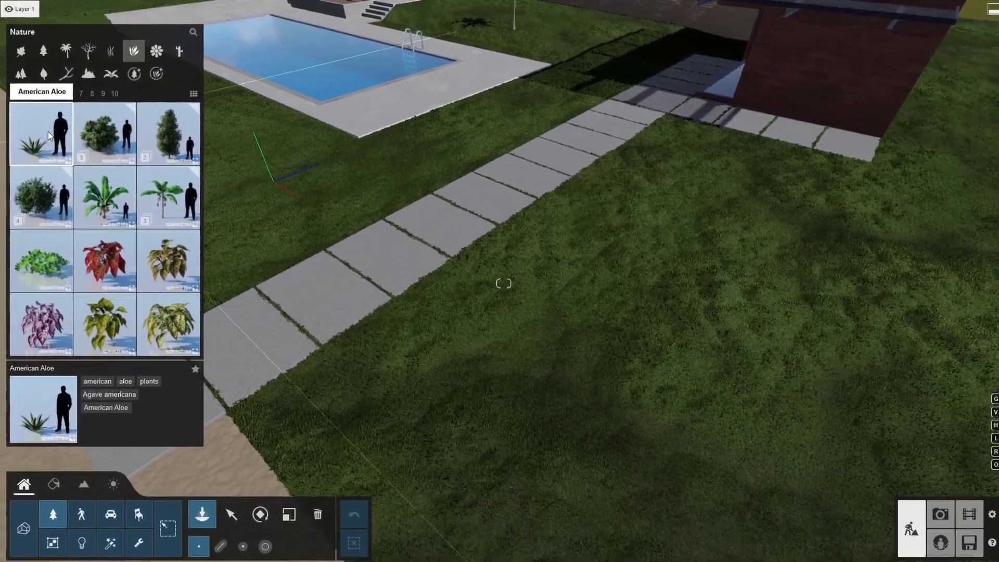
click(219, 541)
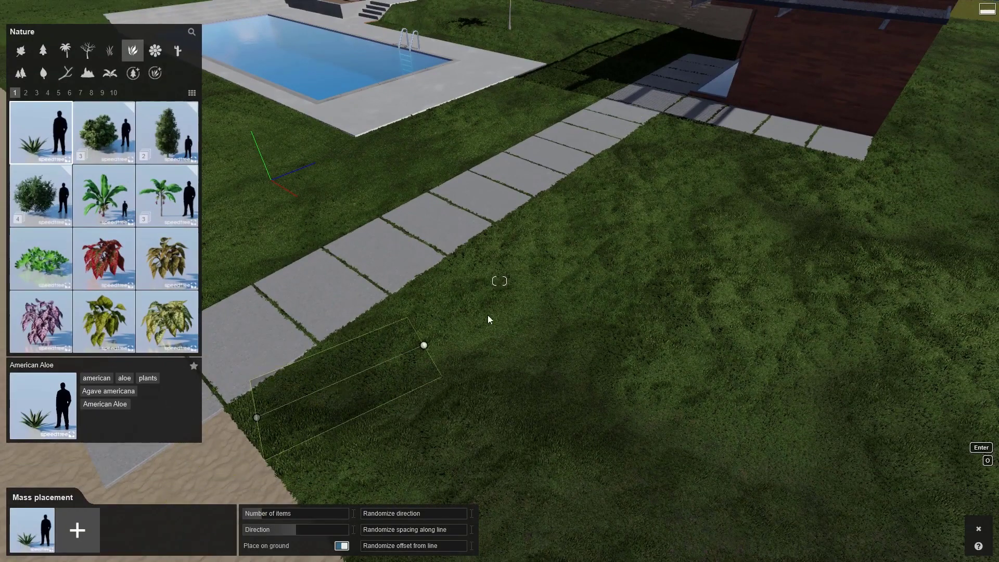
click(671, 124)
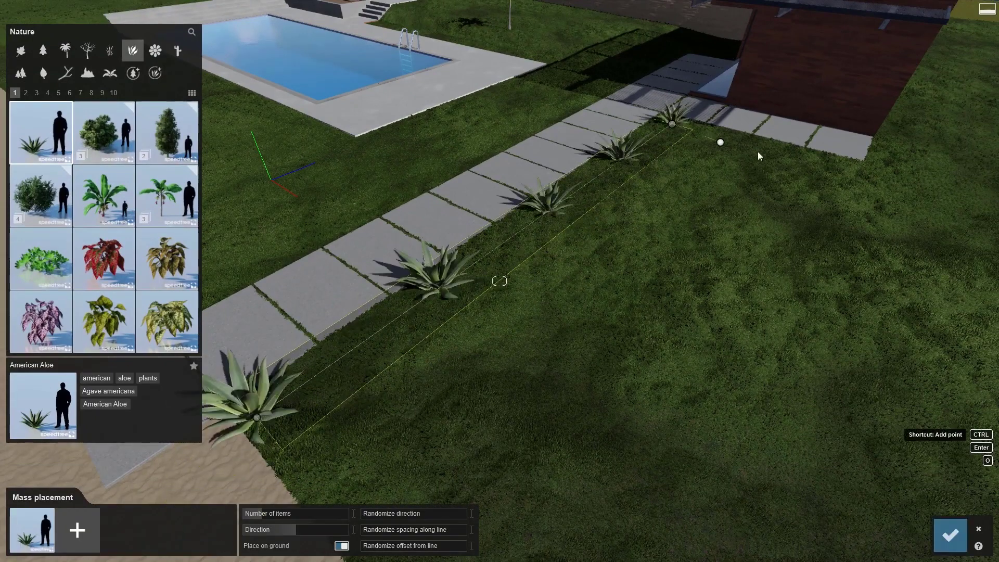
click(849, 172)
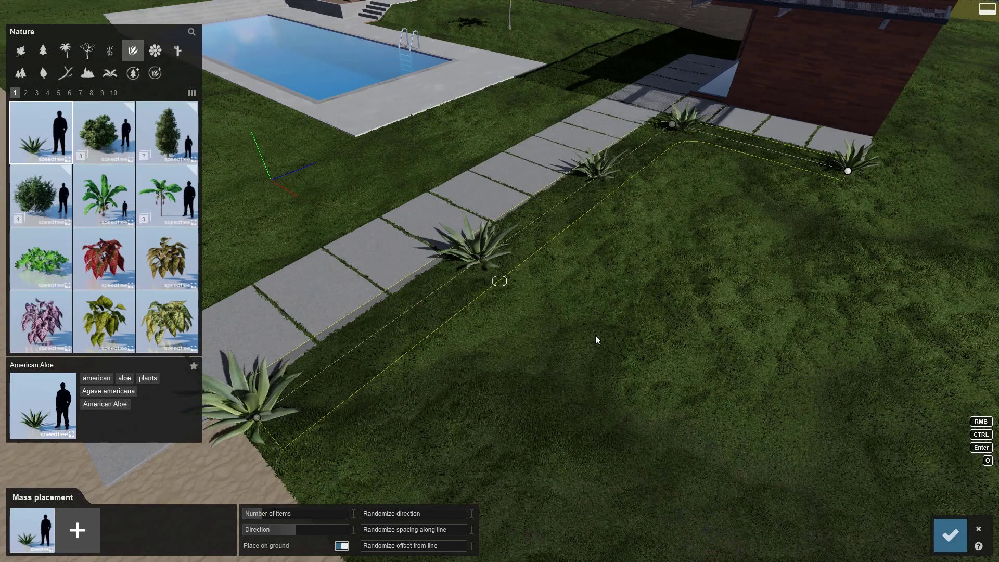
Step: Increase the number of American Aloe items along the line, randomize their direction and spacing, and add CurlyPalmSmall 001 to the mix
drag(260, 515, 459, 515)
drag(368, 530, 367, 550)
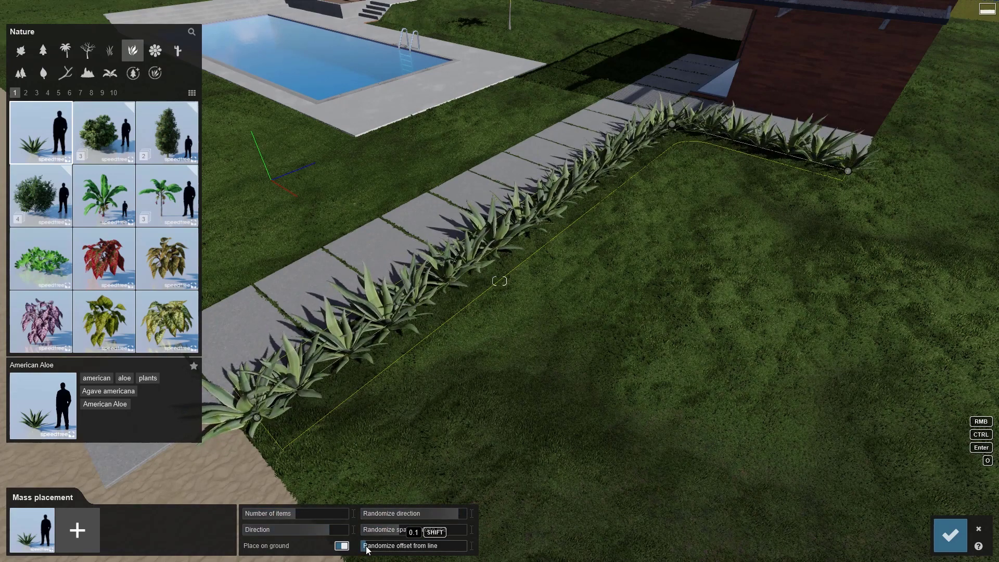
scroll(187, 271, down, 2)
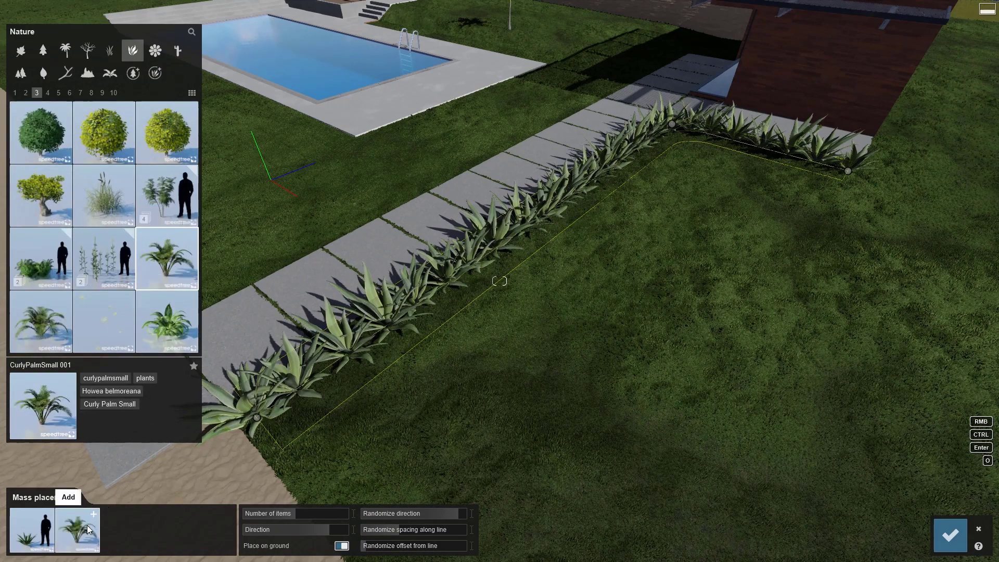
click(88, 530)
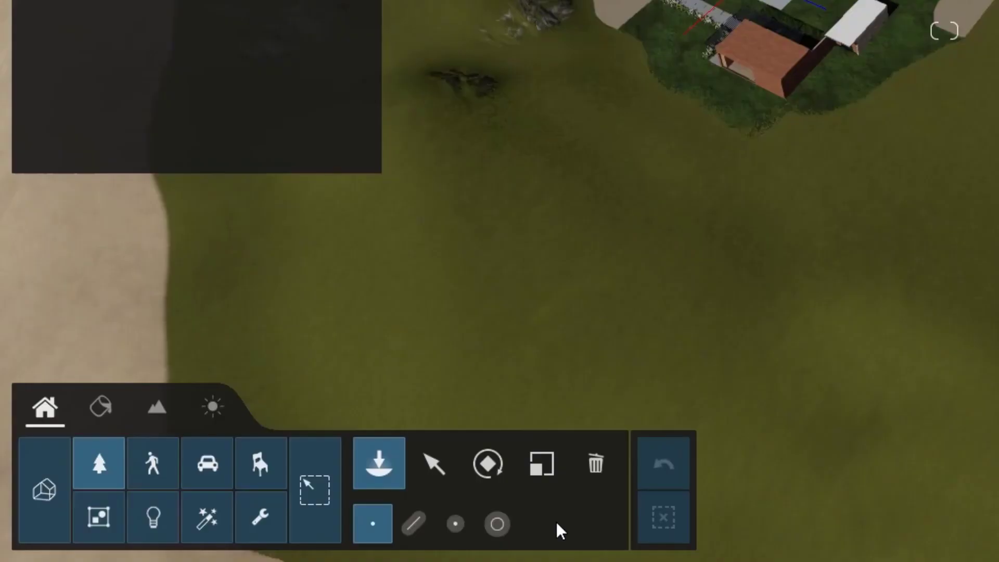
Step: Paint Alexandra Palm Extra Large trees over the hills around the villa and erase palms in the foreground
click(504, 524)
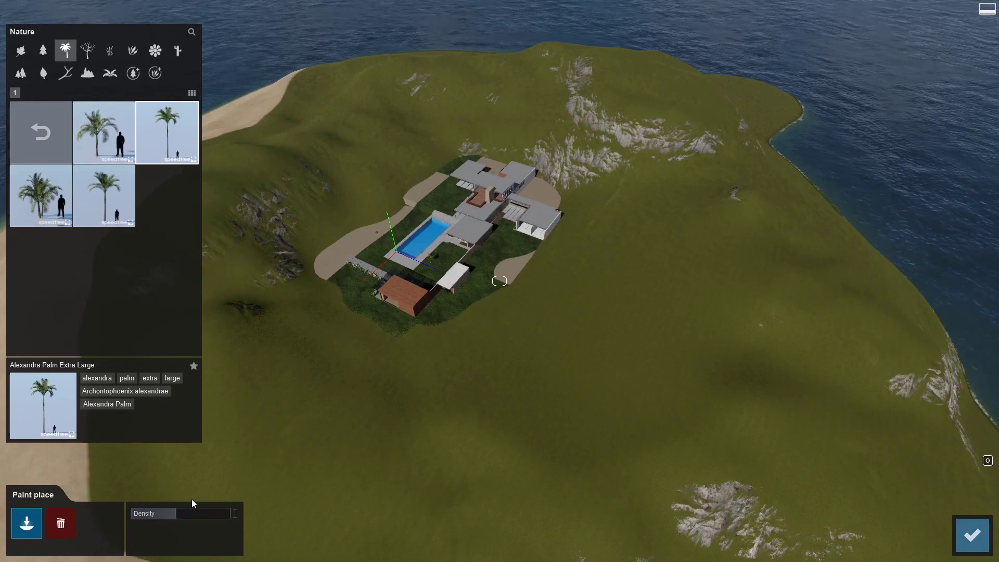
mouse_move(231, 471)
mouse_down()
mouse_move(365, 495)
mouse_move(558, 502)
mouse_move(728, 451)
mouse_move(768, 358)
mouse_move(728, 236)
mouse_up()
mouse_move(431, 106)
mouse_down()
mouse_move(269, 189)
mouse_move(233, 250)
mouse_move(219, 348)
mouse_move(316, 386)
mouse_move(470, 391)
mouse_move(668, 238)
mouse_up()
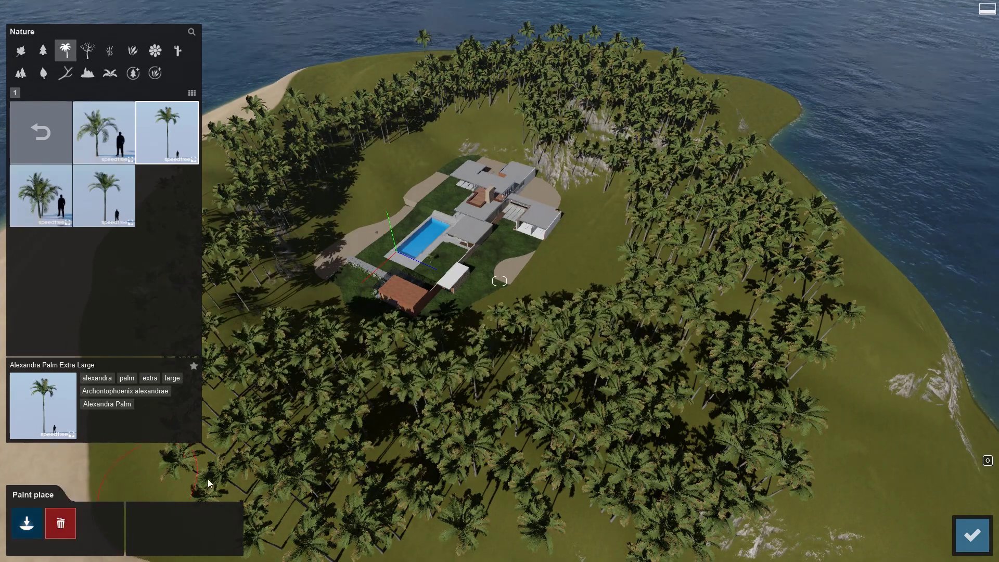
mouse_move(228, 478)
mouse_down()
mouse_move(344, 338)
mouse_move(775, 468)
mouse_up()
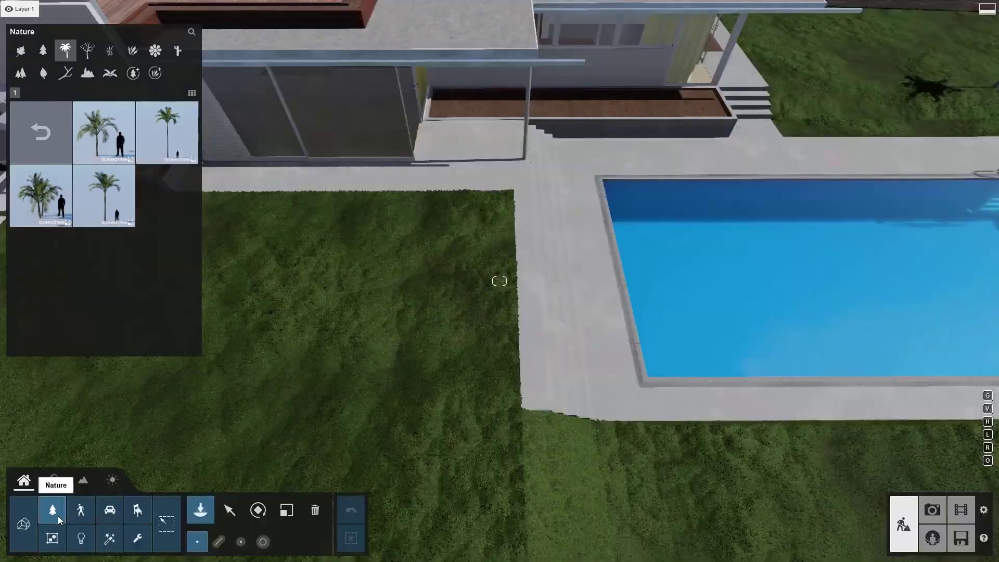
Step: Browse the people and animals models and the vehicle models in the content library
click(88, 517)
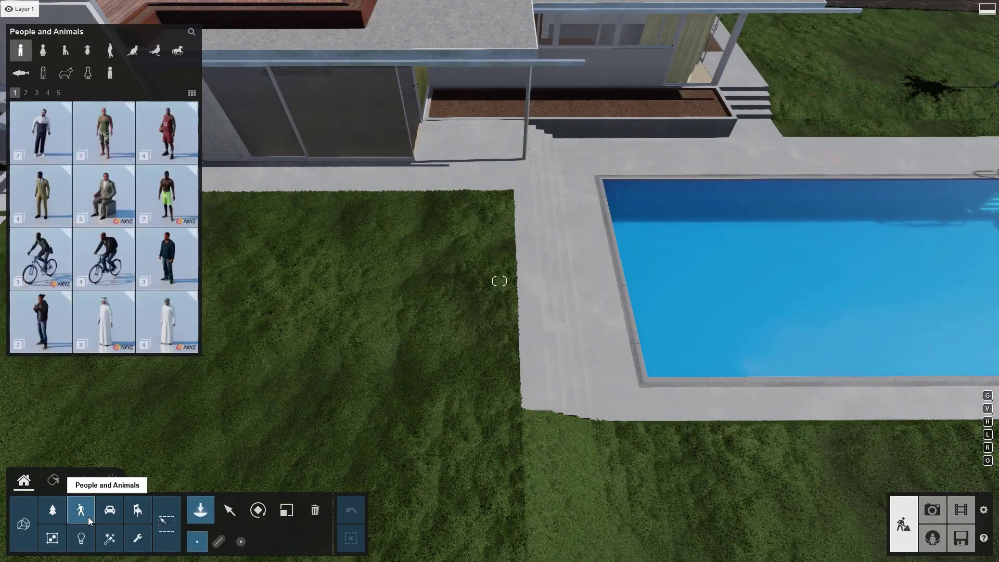
click(117, 518)
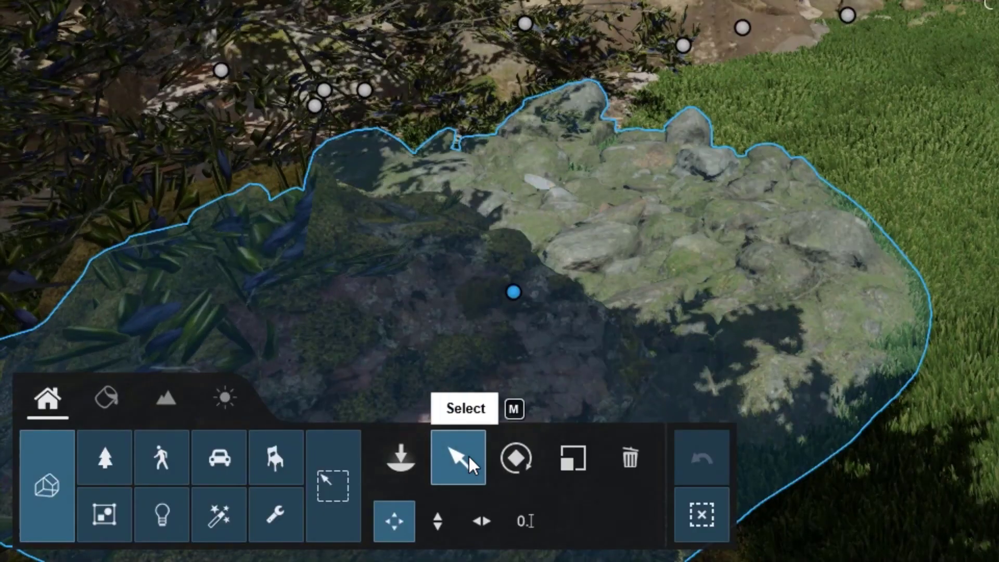
Step: Go through the Rotate, Scale and Delete tools for the selected rocky ground patch on the lawn
click(526, 454)
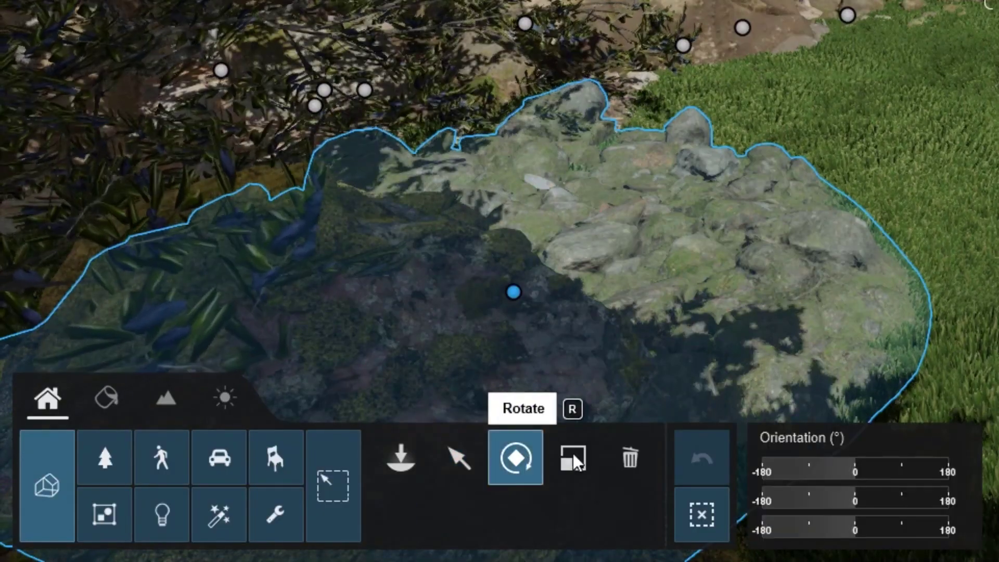
click(588, 460)
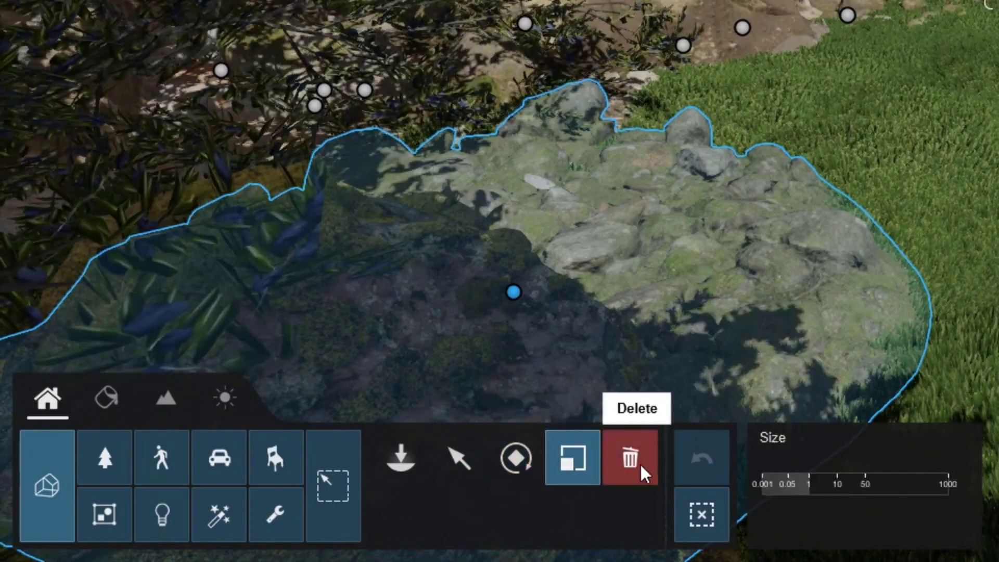
click(639, 463)
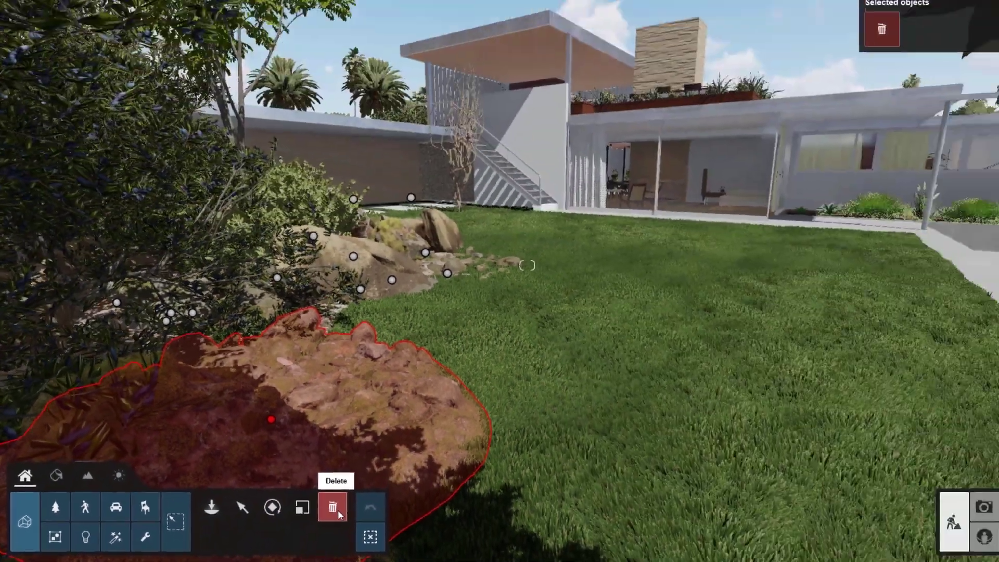
click(408, 470)
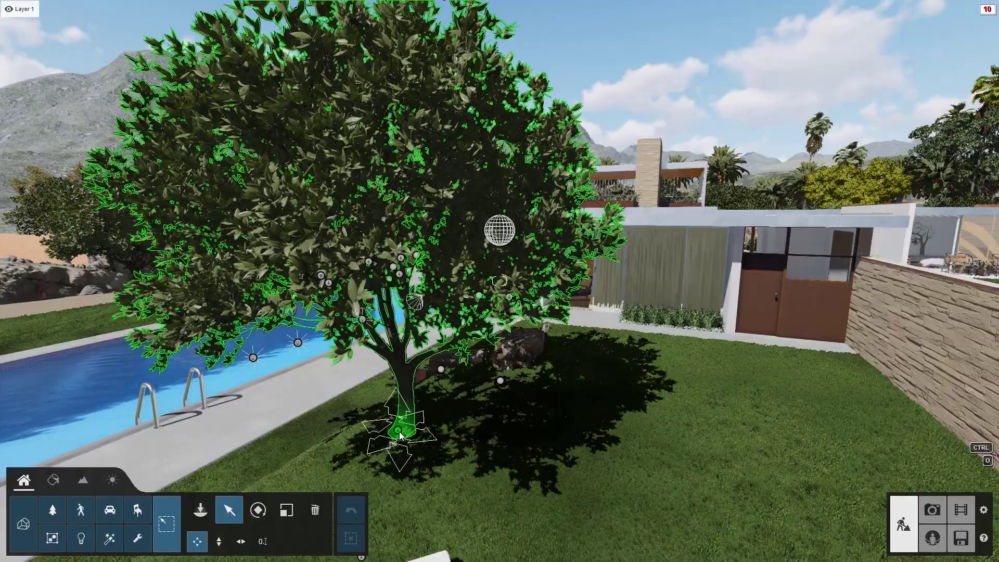
Step: Select the European Olive Tree 001 beside the pool and raise its transparency
click(399, 434)
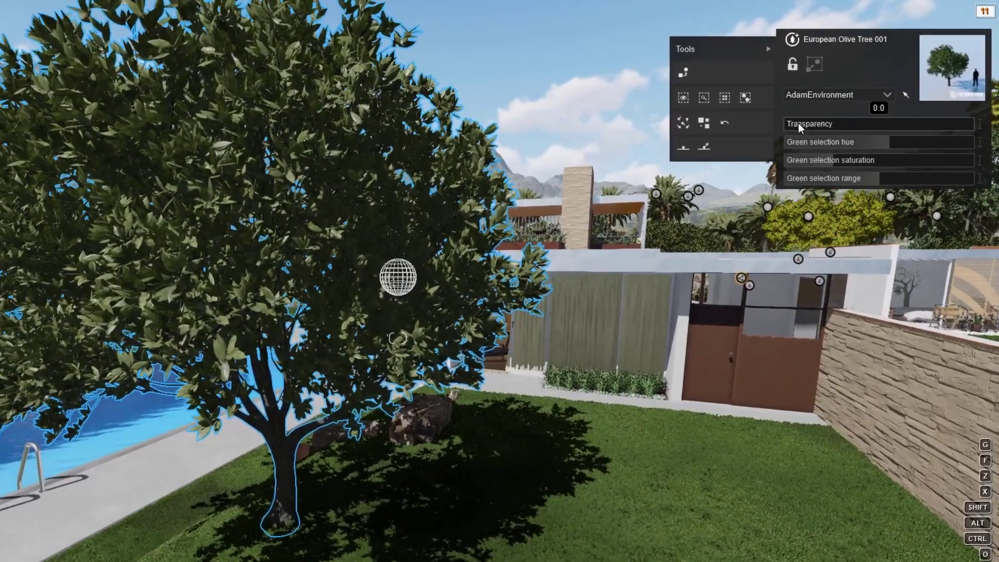
click(838, 106)
drag(803, 122, 932, 134)
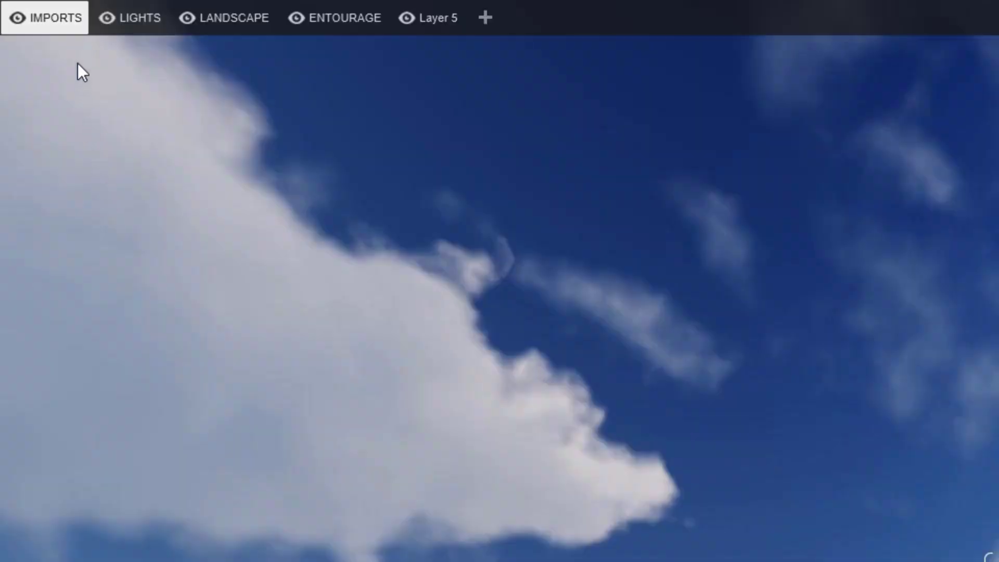